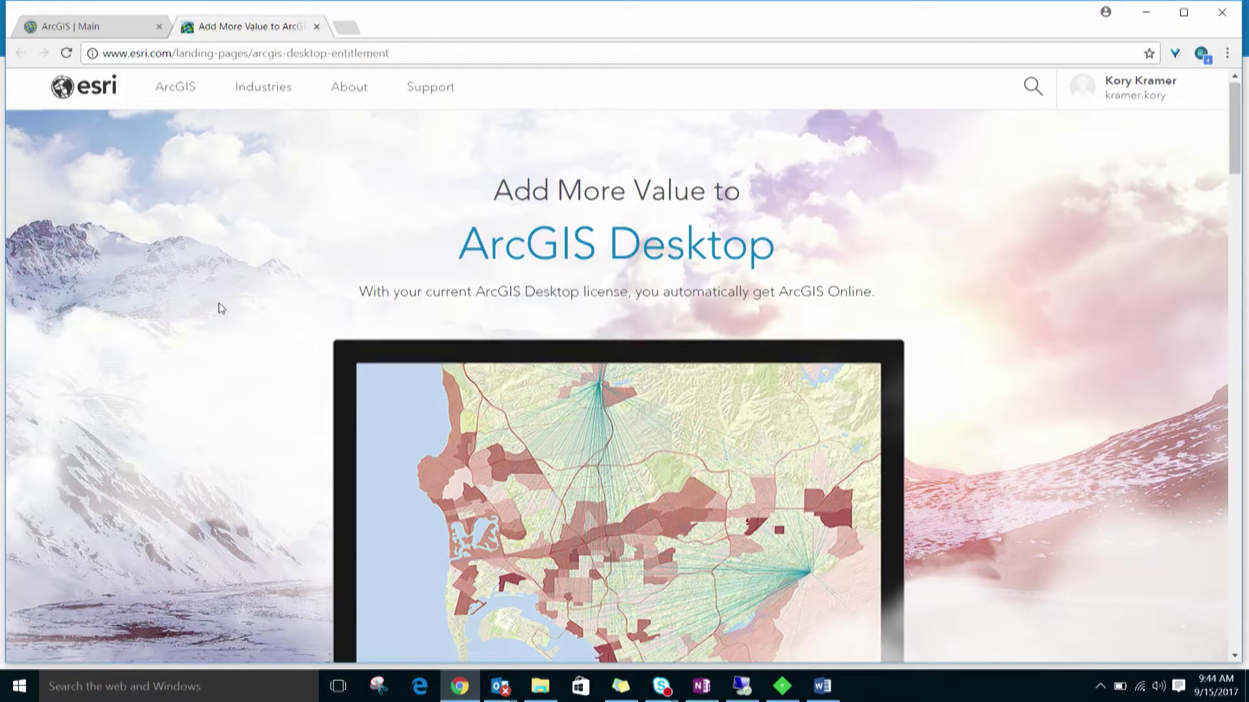
- Scroll down the Esri 'Add More Value to ArcGIS Desktop' page
scroll(217, 300, down, 15)
- Scroll down to the activation-code form, then return to the ArcGIS | Main tab
scroll(217, 317, down, 15)
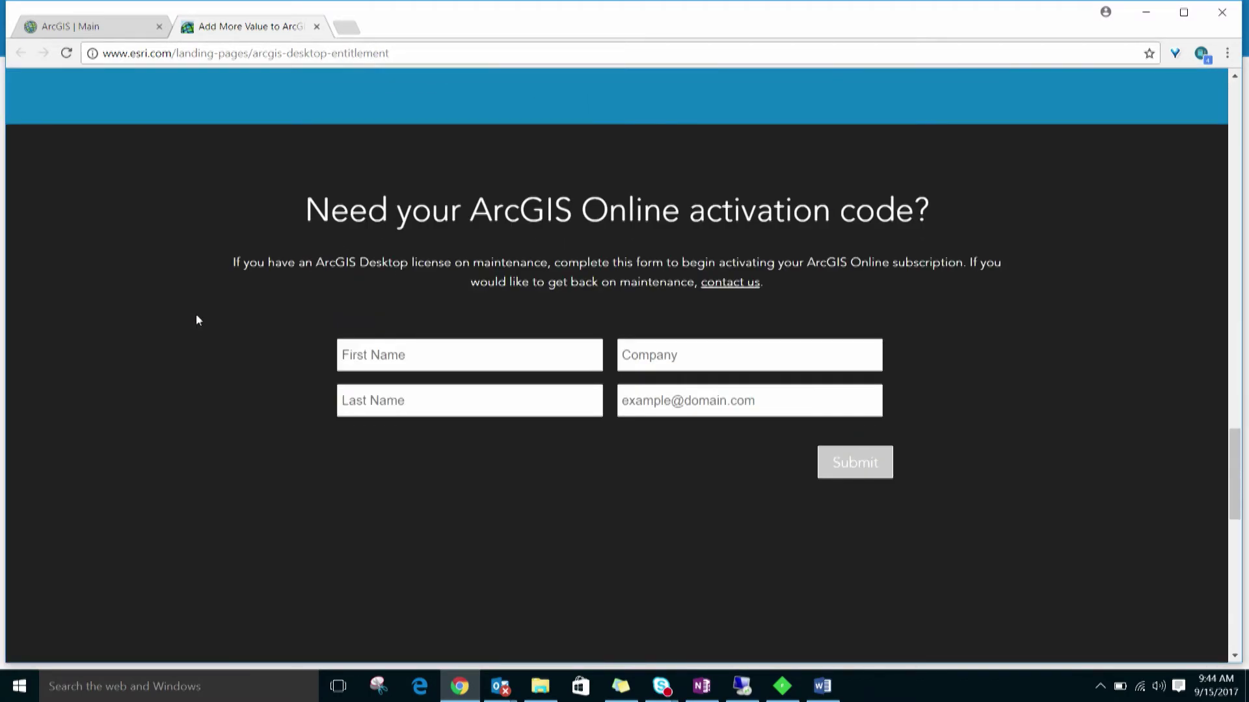
click(63, 27)
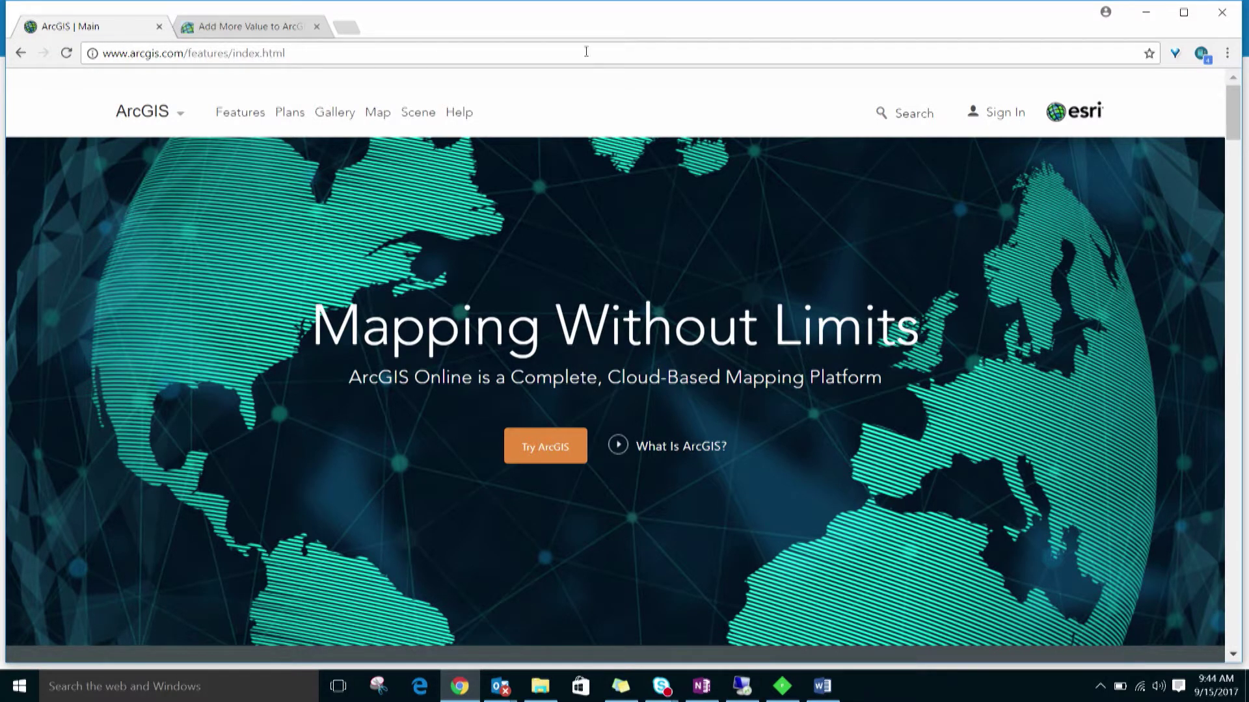
- Sign in to ArcGIS Online with the administrator's username and password
click(1000, 113)
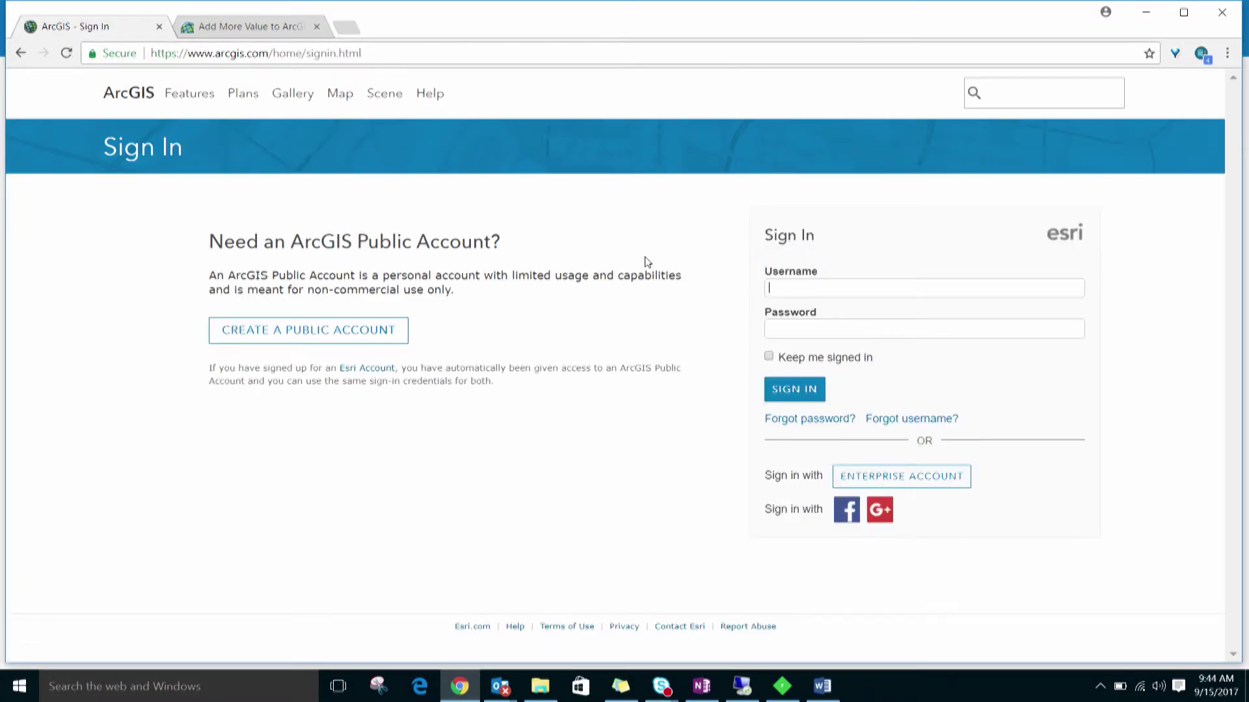
text(ArcGISPro_Administrator)
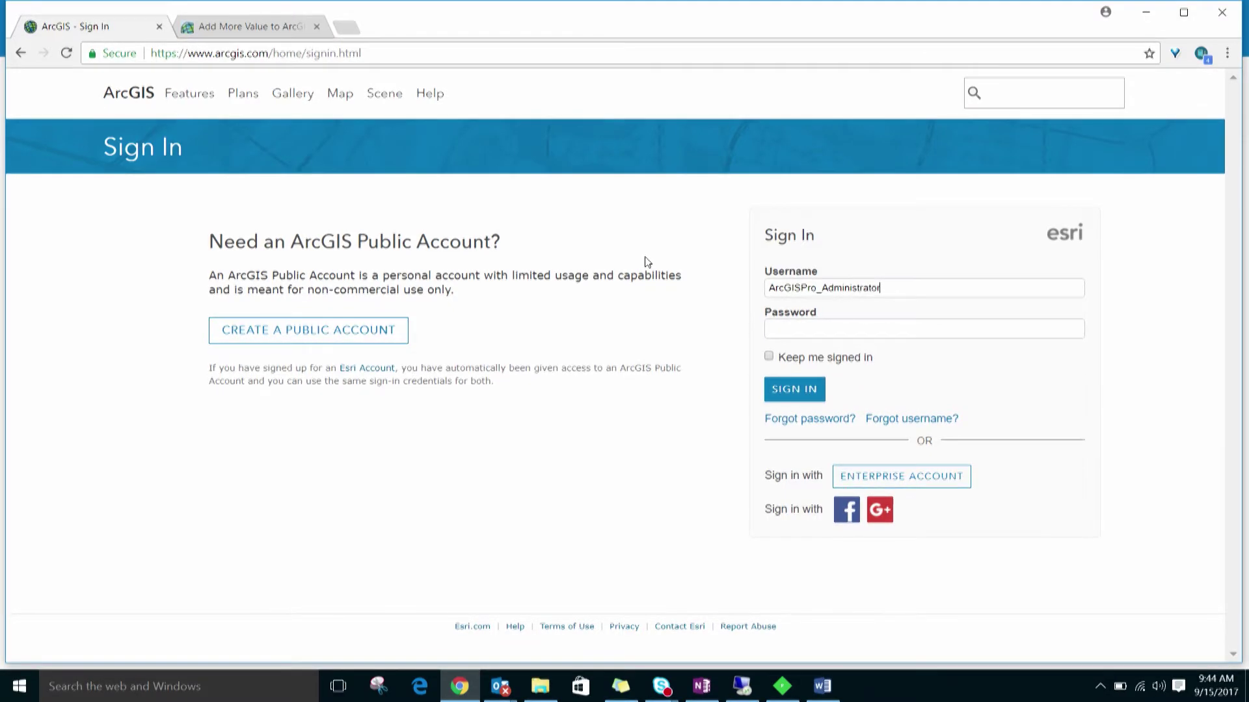
key(Tab)
text(********)
key(Return)
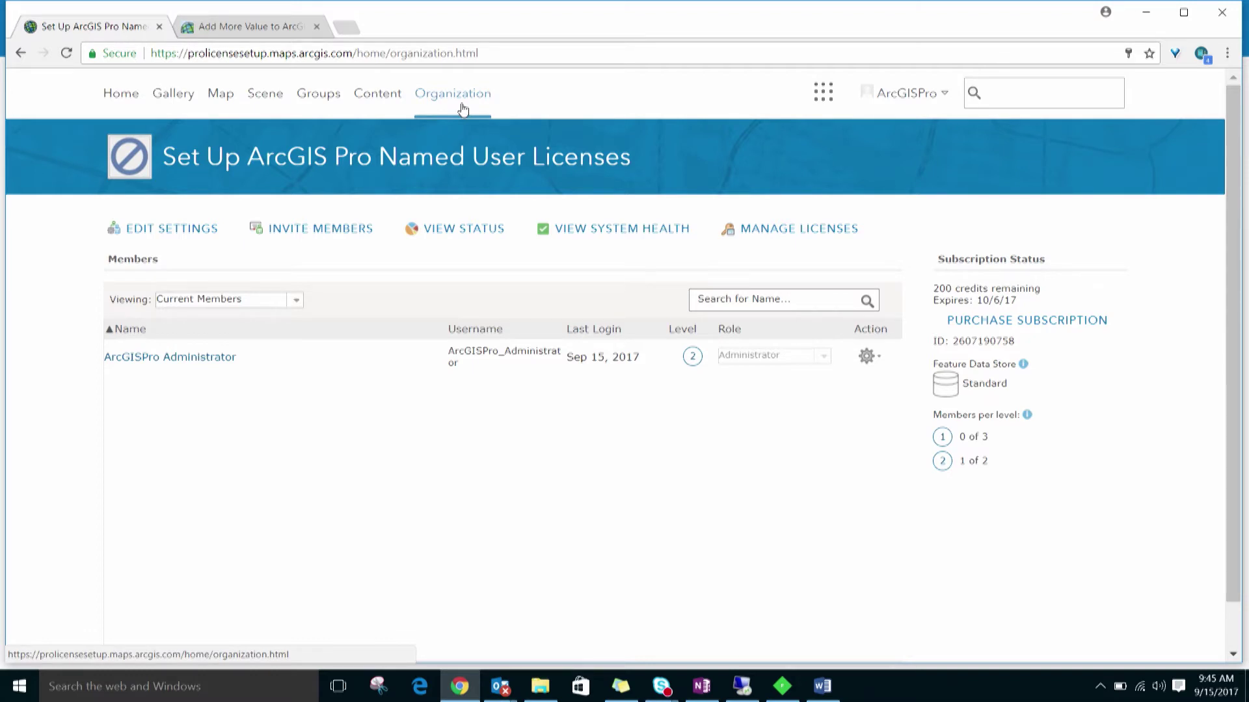
- Start adding members without sending invitations and advance to the member-details step
click(304, 229)
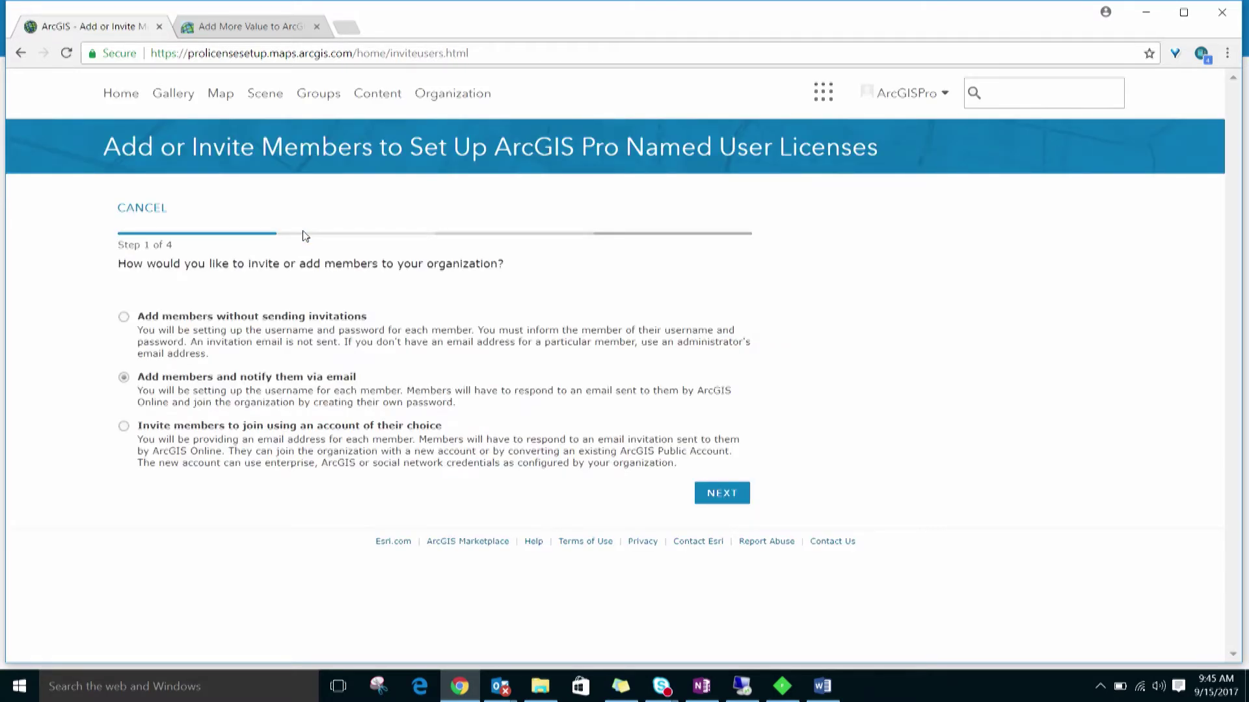
click(124, 318)
click(720, 496)
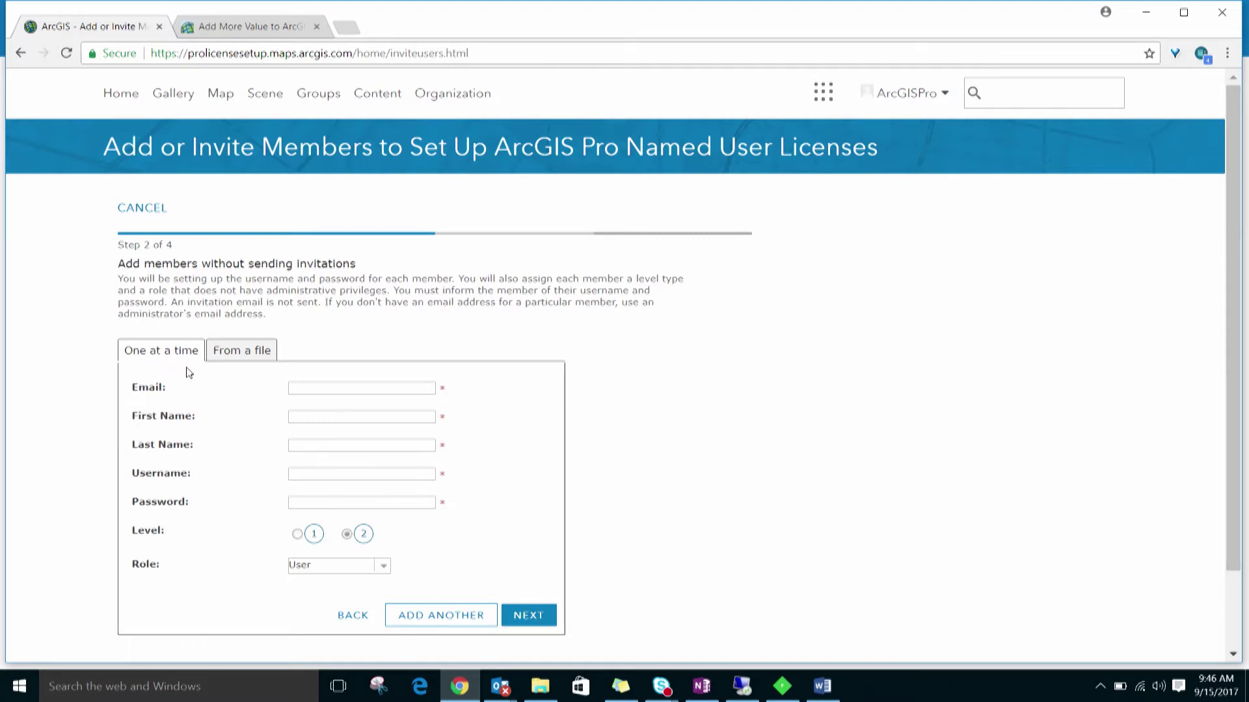
click(255, 353)
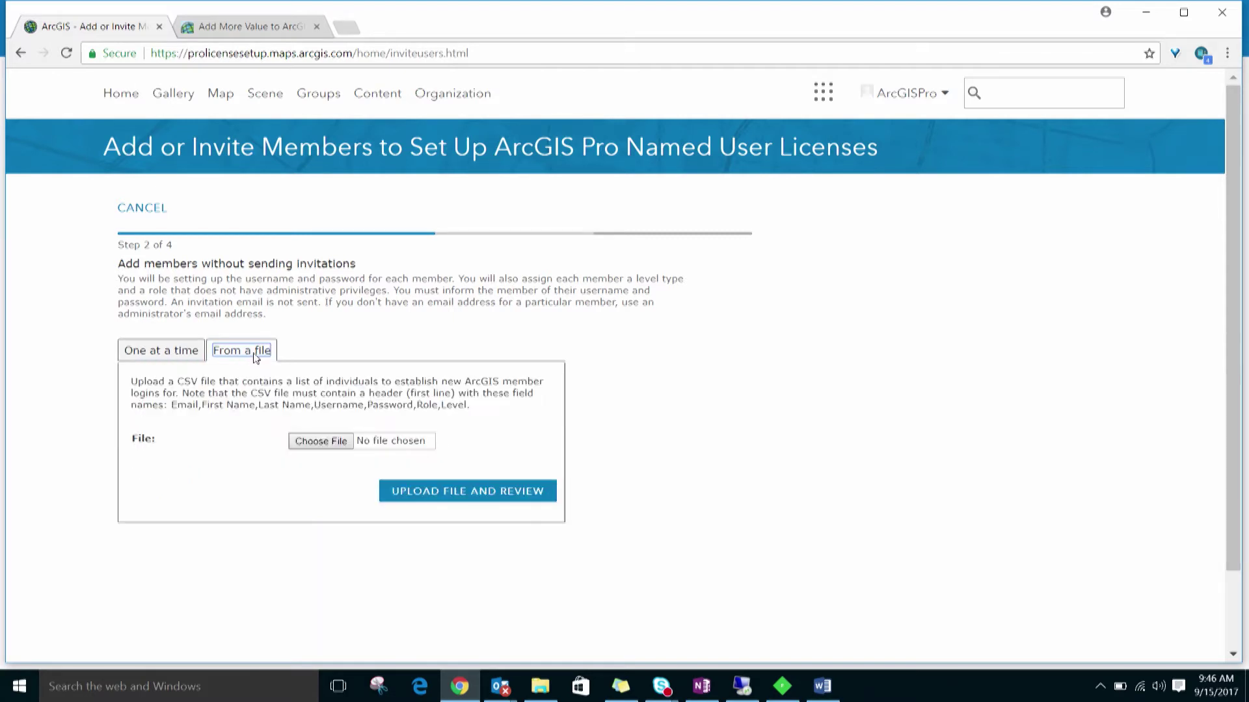
- On the One at a time tab, enter the new member's e-mail and first and last name
click(173, 363)
click(330, 389)
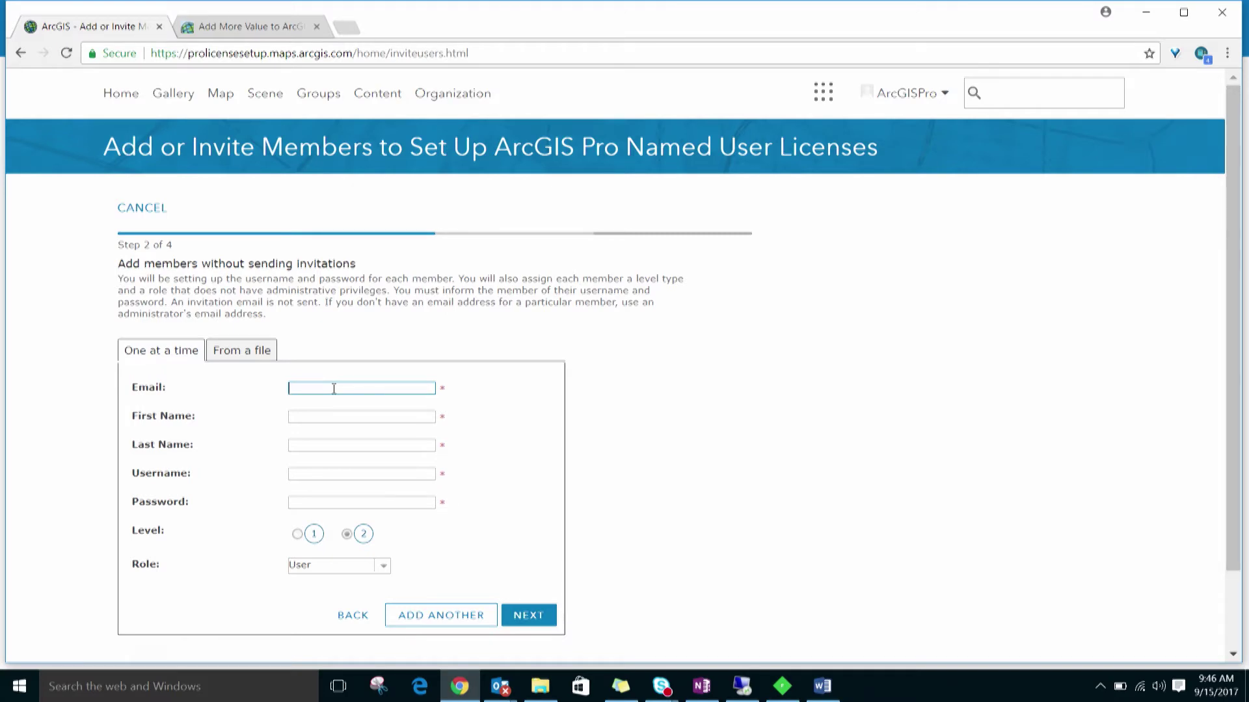
key(Tab)
text(ArcGISPro)
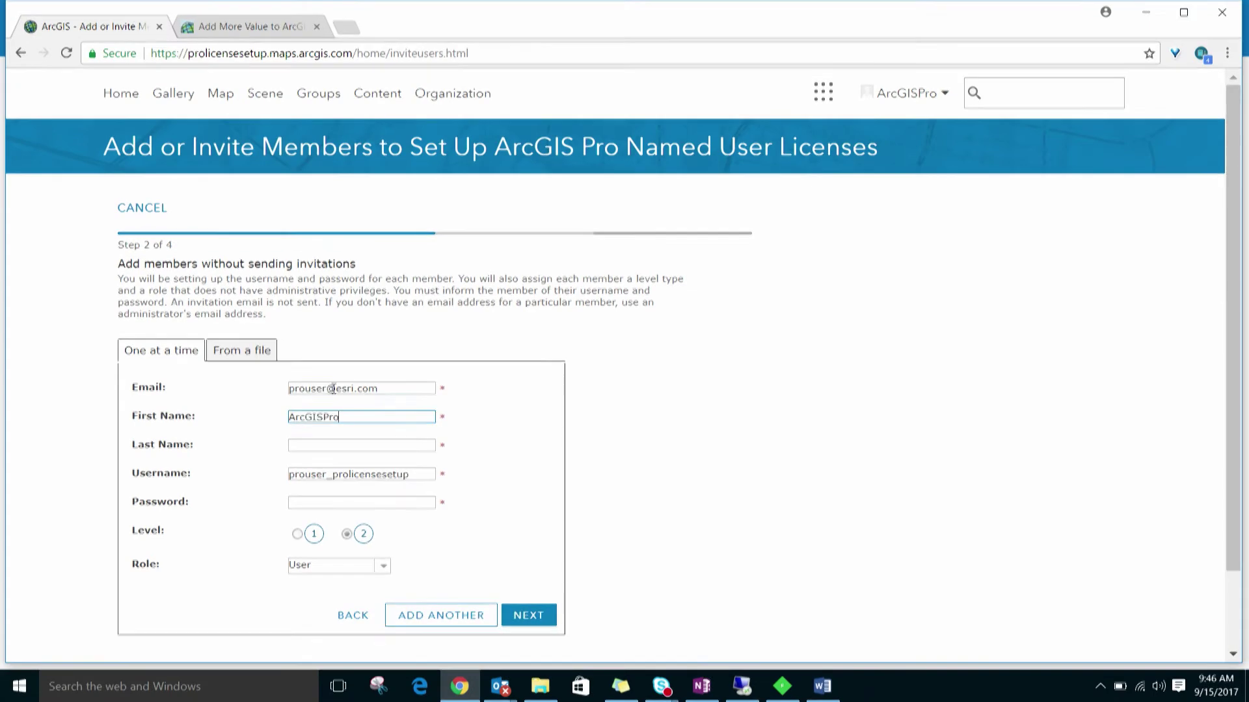
key(Tab)
text(User)
- Enter the member's username and password, keep Level 2, and continue to verification
key(Tab)
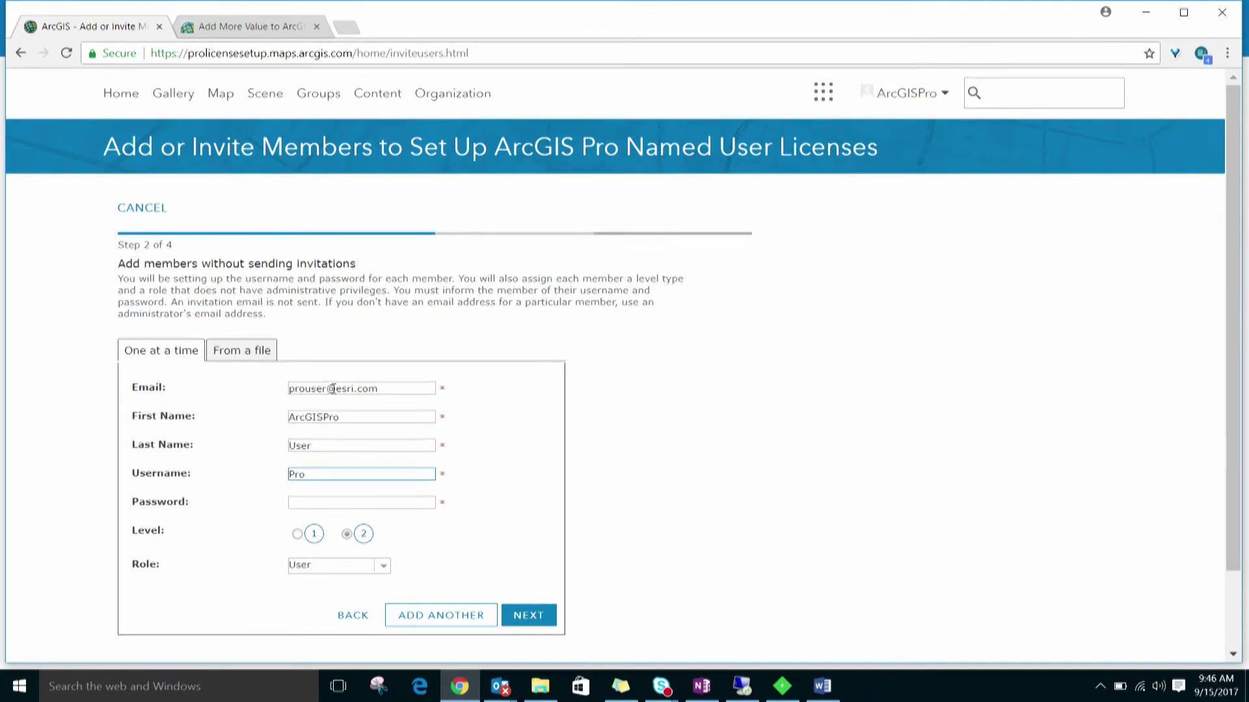
text(_User)
key(Tab)
text(********)
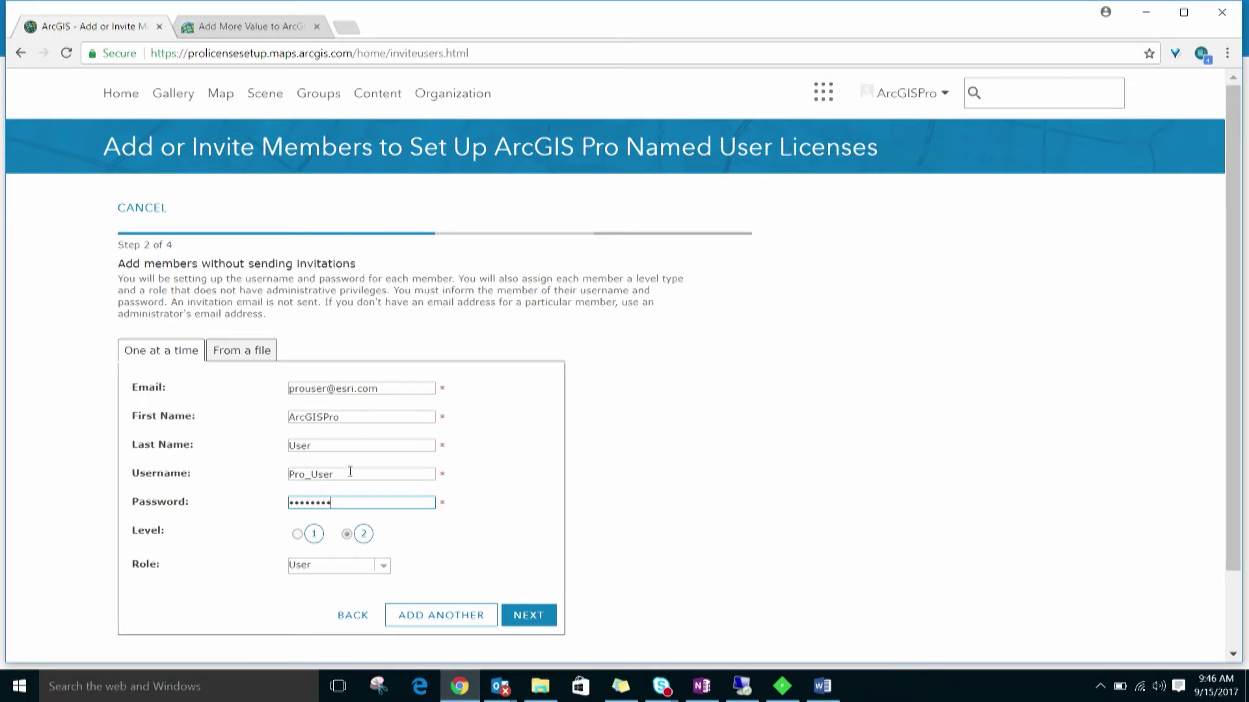
mouse_move(362, 534)
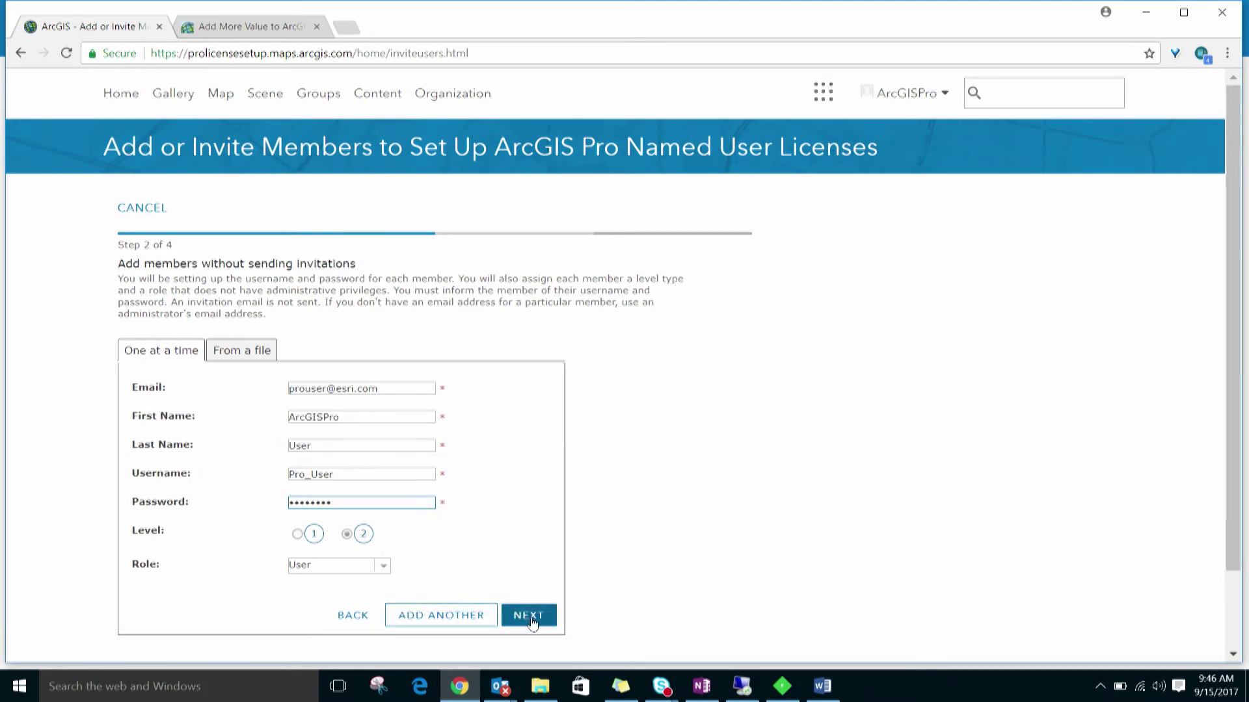
click(531, 621)
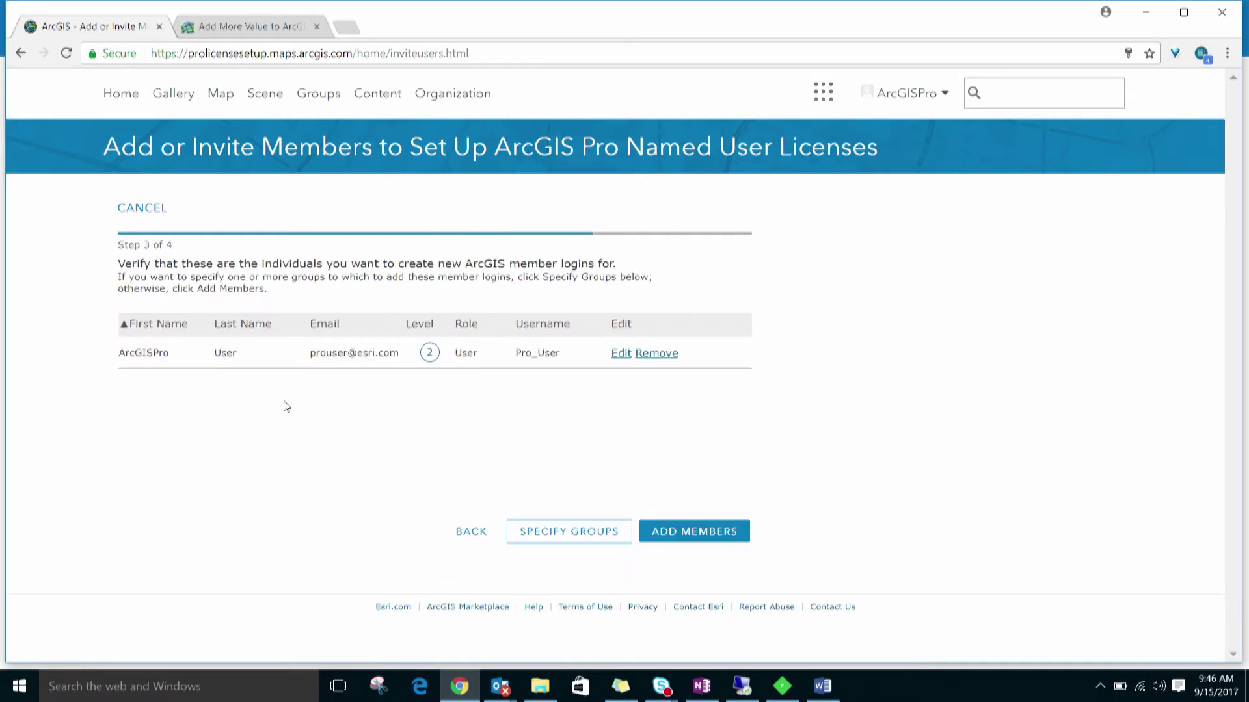
- Add the new member and return to the organization member list
click(693, 530)
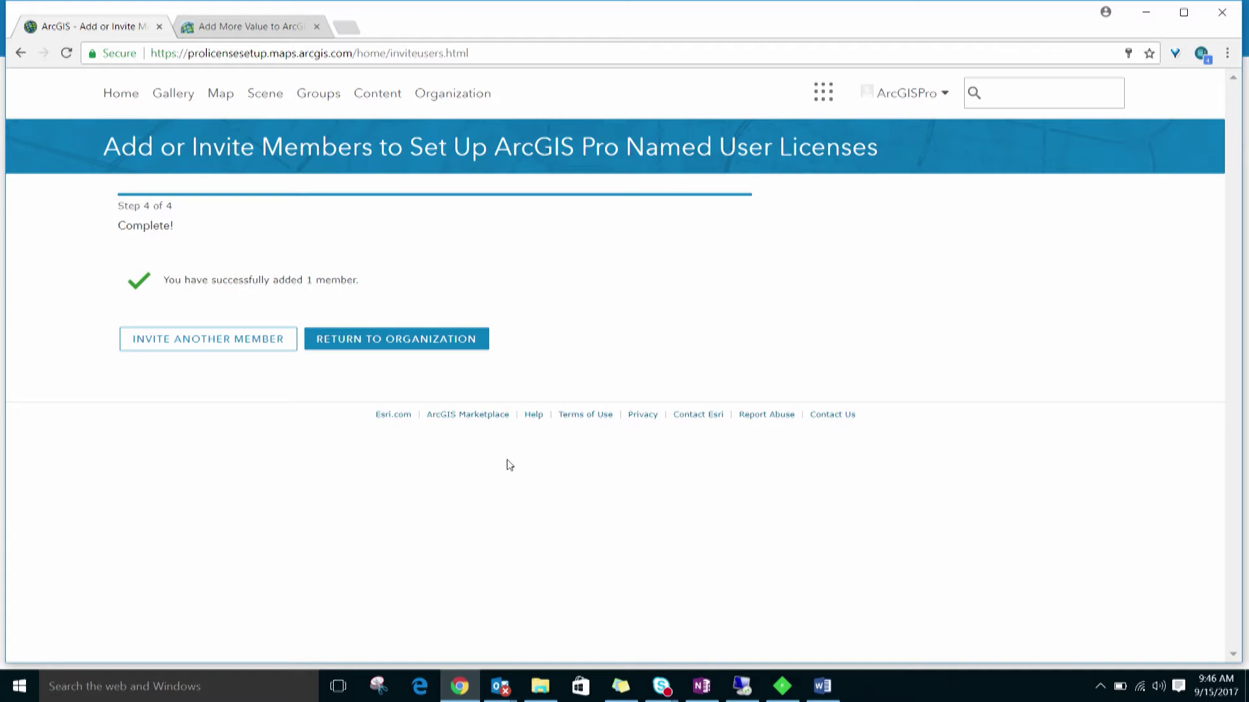
click(388, 339)
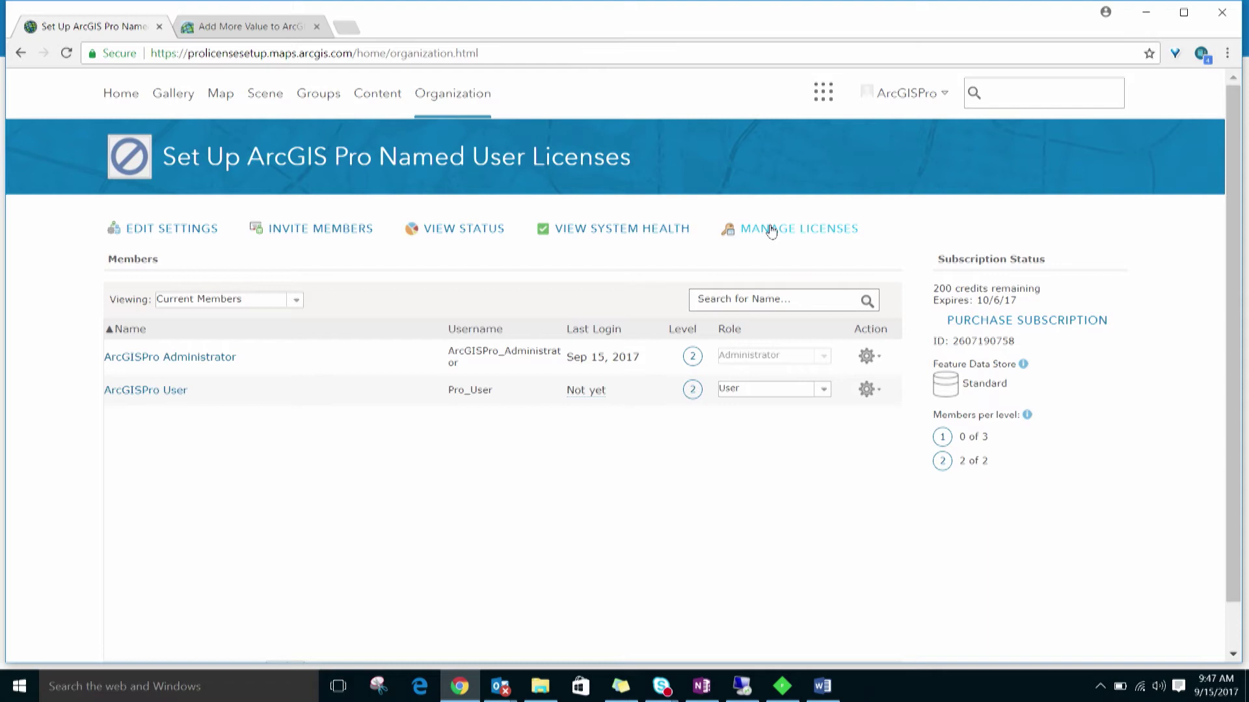
- Open ArcGIS Pro license management and select both the administrator and the new member
click(771, 229)
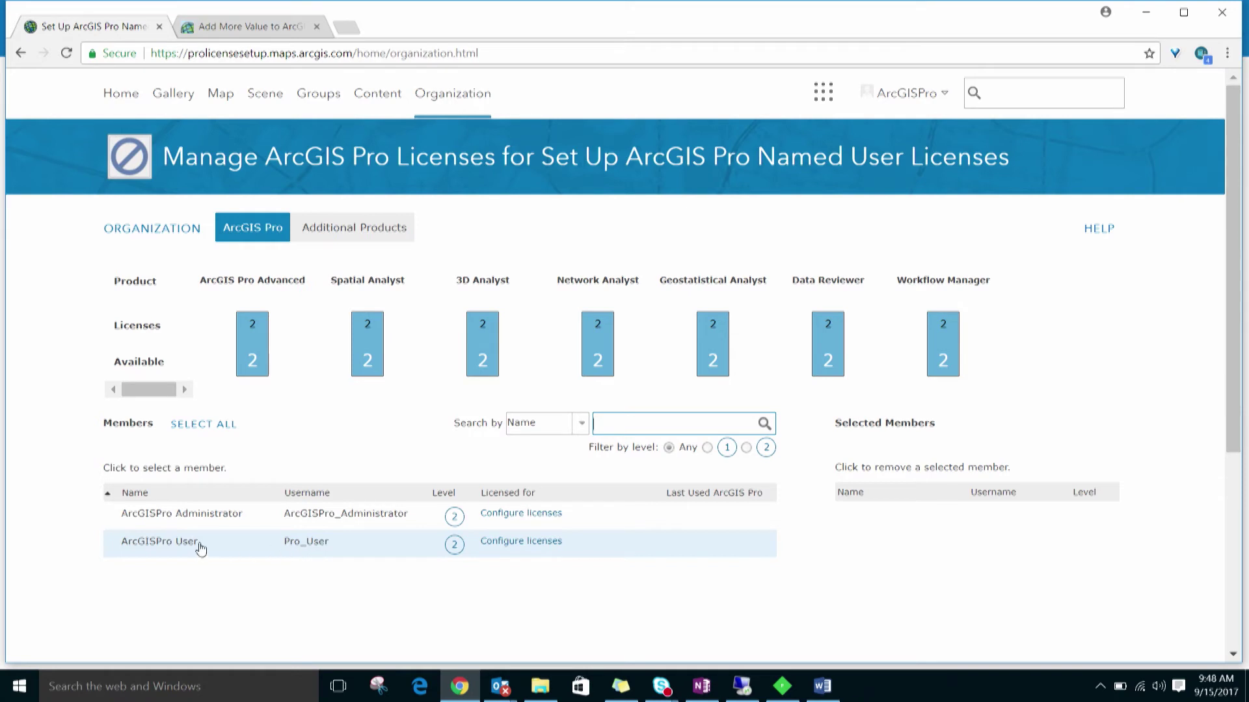
click(179, 525)
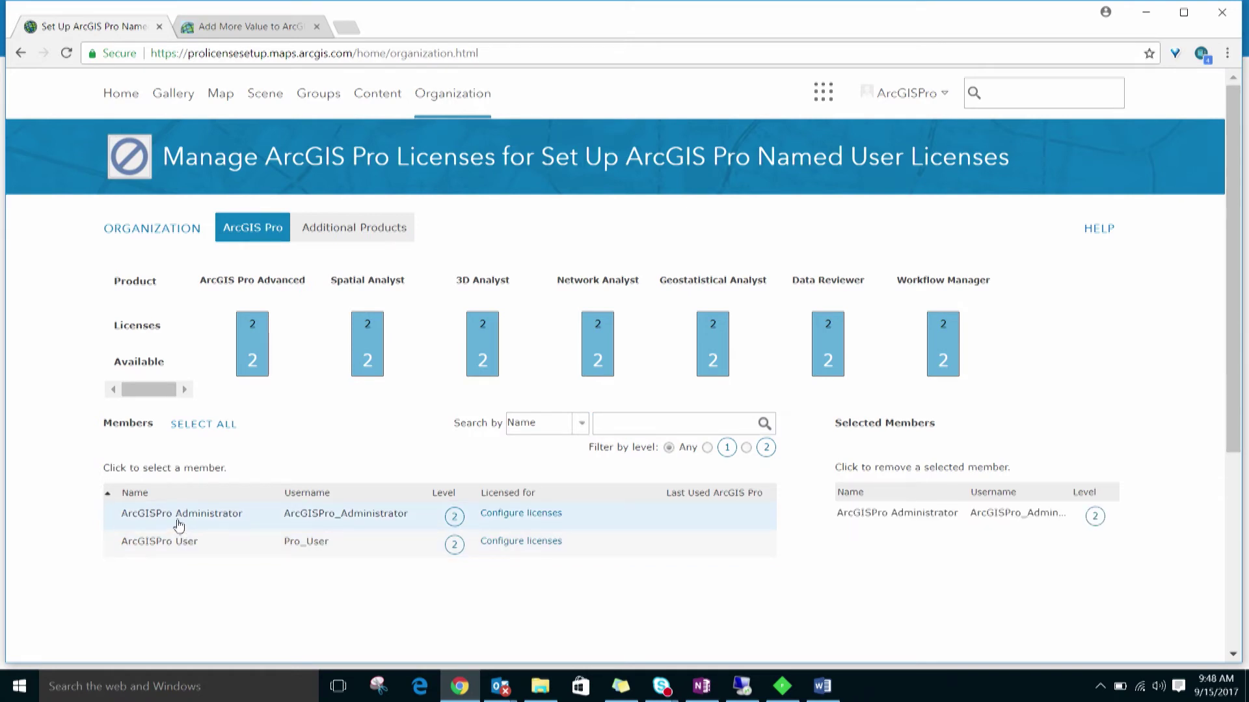
click(180, 547)
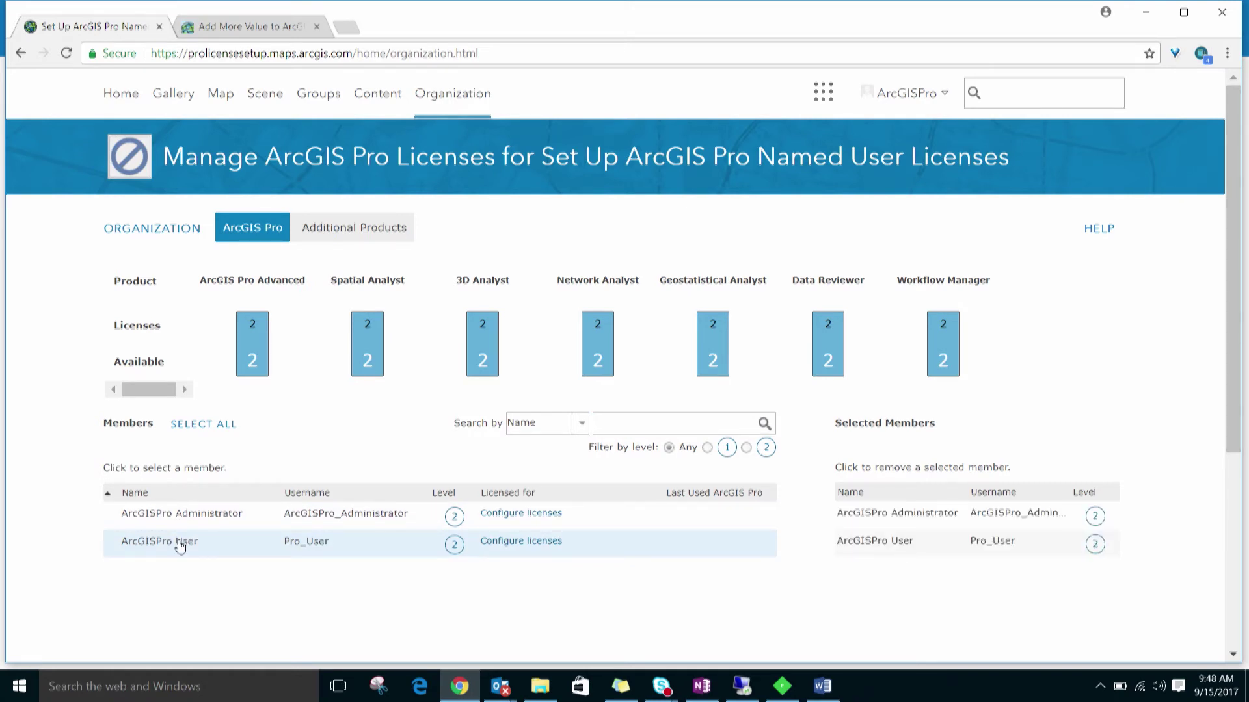
scroll(180, 547, down, 3)
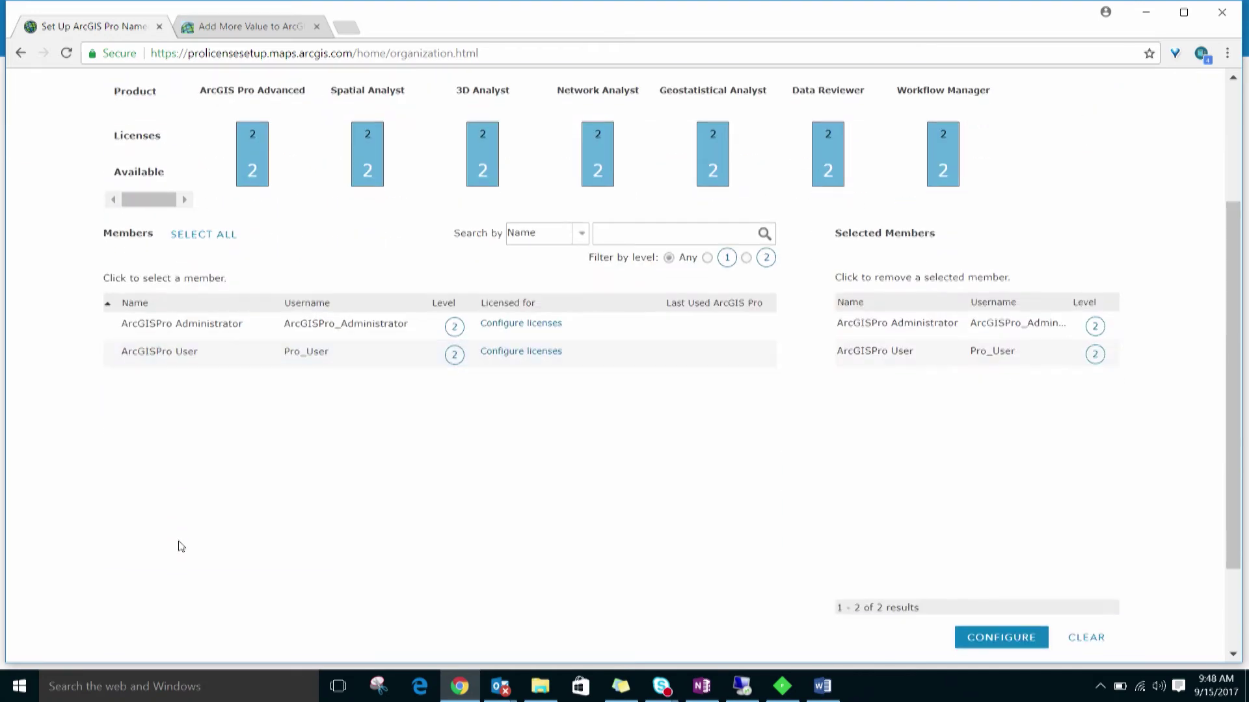
- Assign ArcGIS Pro Advanced with Spatial Analyst and Network Analyst extensions to both members
click(998, 639)
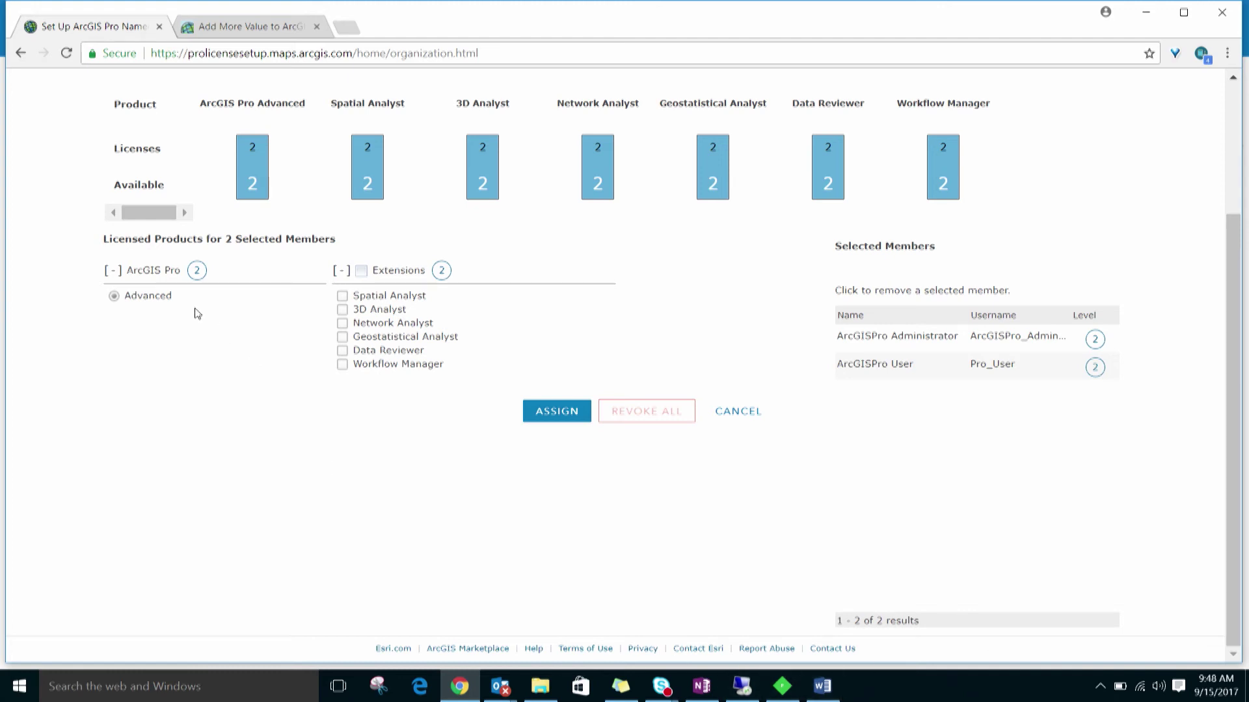
click(342, 296)
click(343, 324)
click(560, 411)
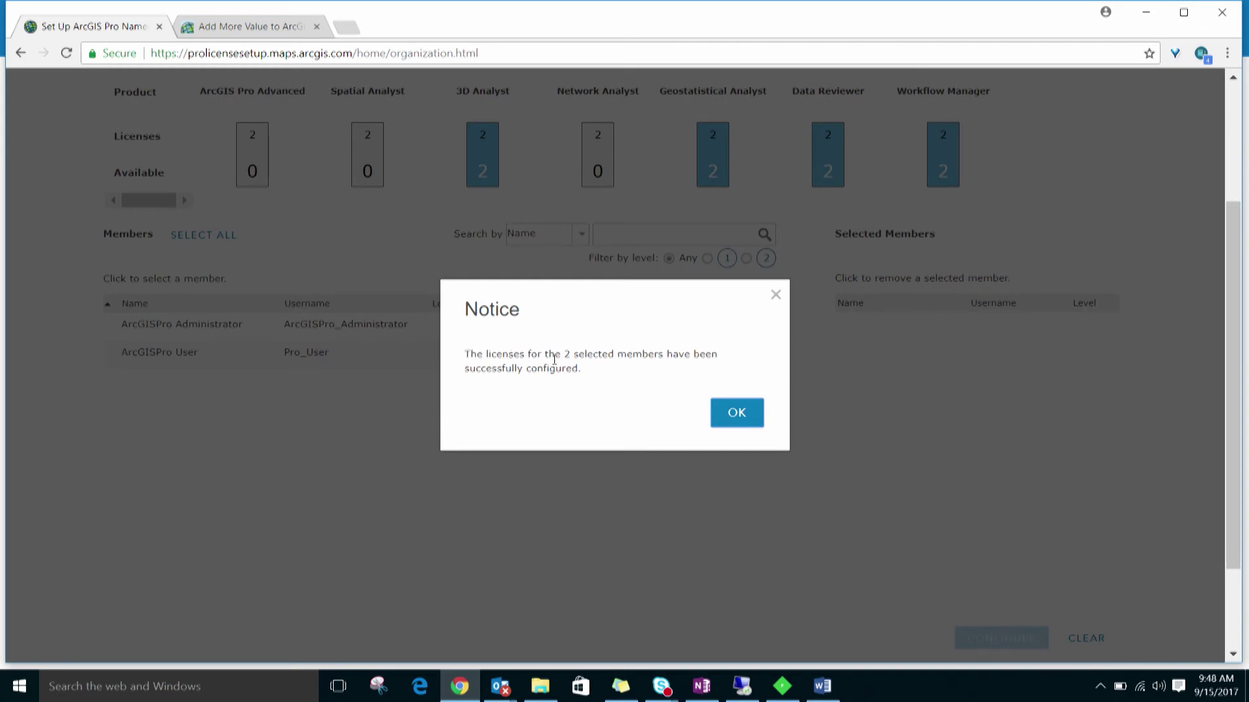
click(735, 414)
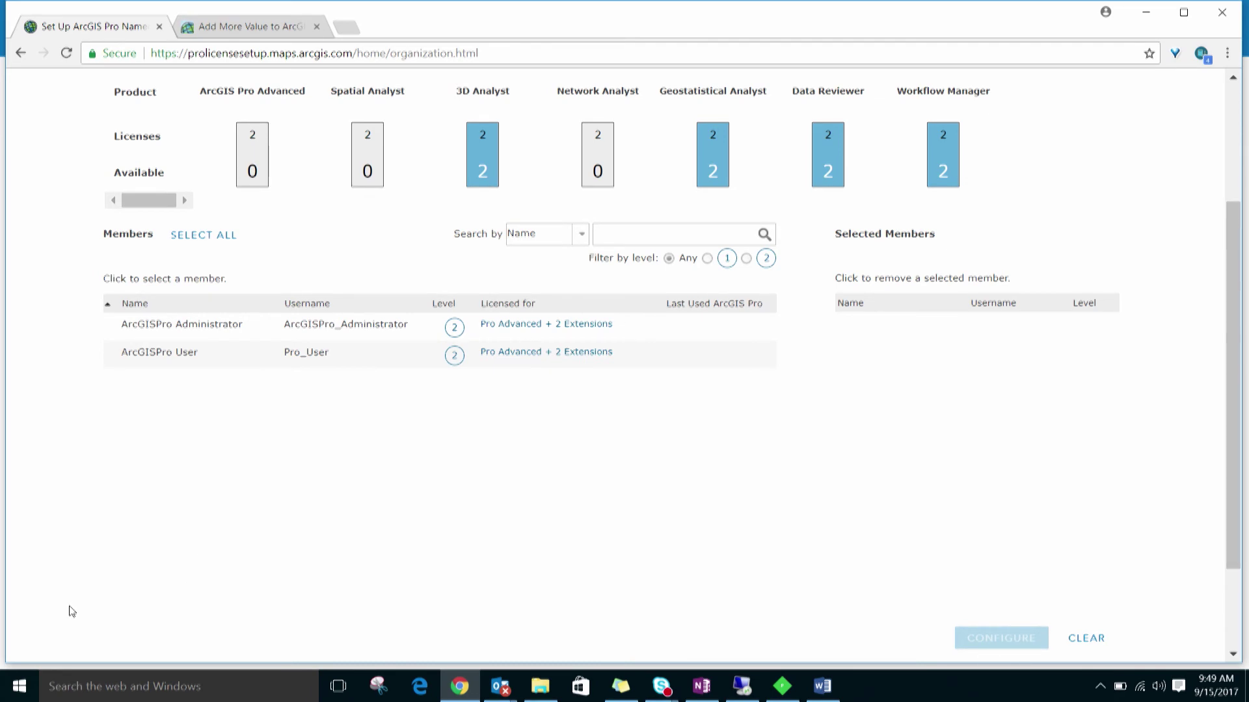
click(19, 686)
- Launch ArcGIS Pro and sign in with the new member's username and temporary password
click(57, 372)
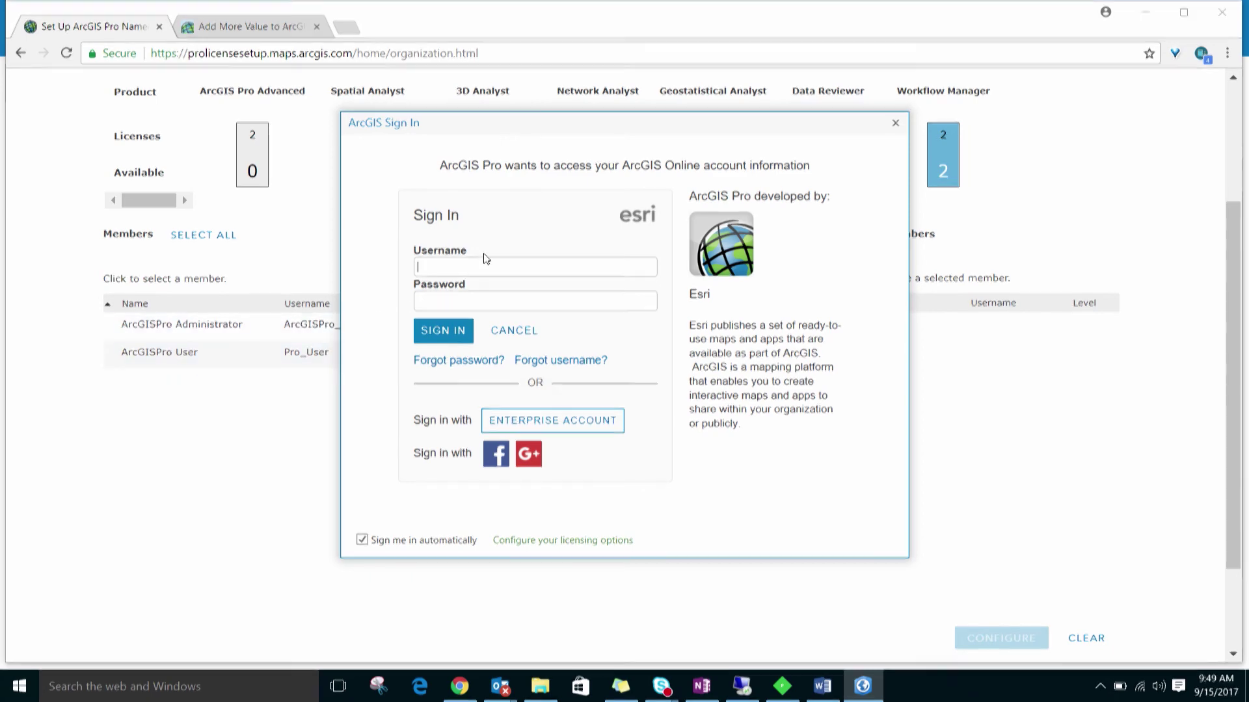
text(Pro_User)
key(Tab)
text(••••••)
key(Return)
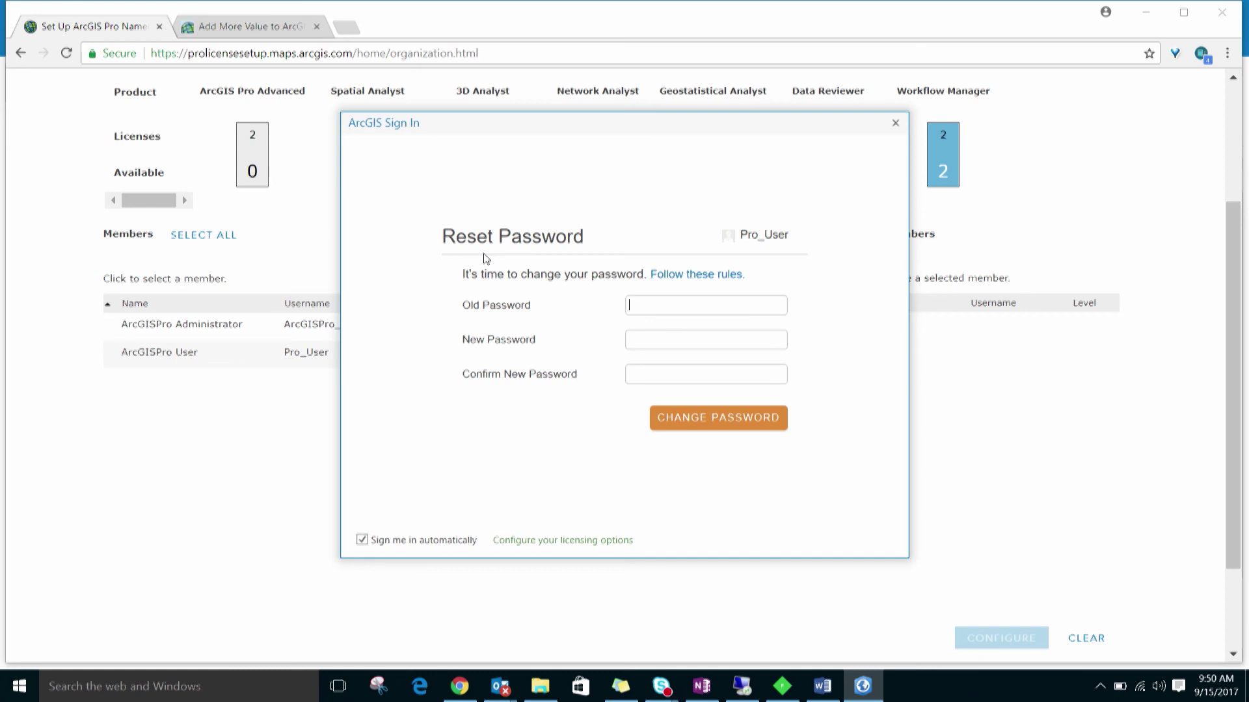
- Replace the temporary password by entering the old password and the new one twice
text(********)
key(Tab)
text(********)
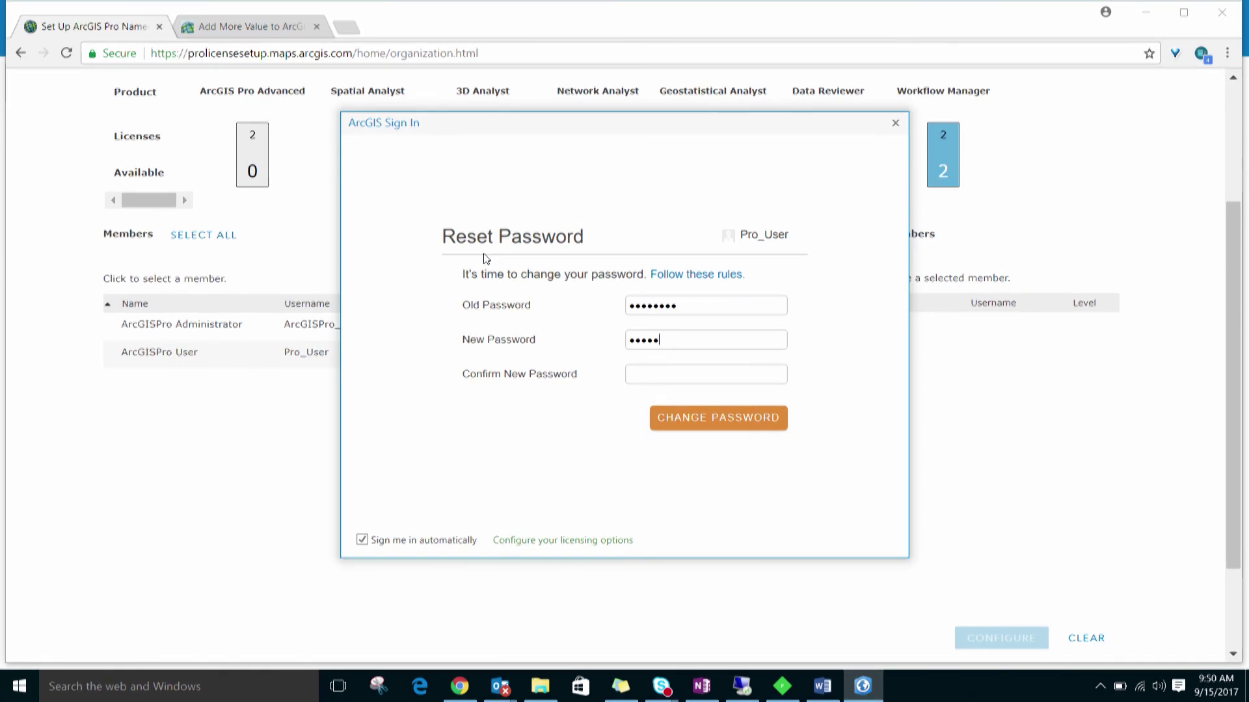
key(Tab)
text(********)
key(Return)
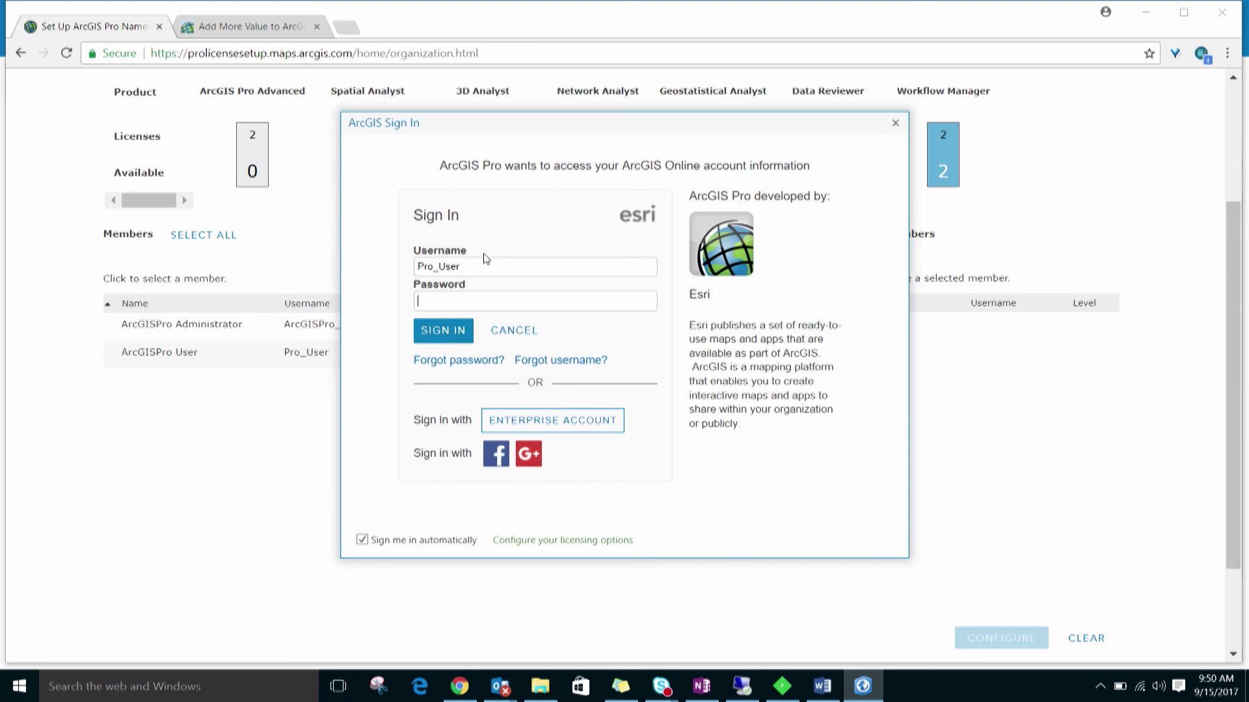
- Sign in with the new password and let ArcGIS Pro initialize to its start page
text(********)
key(Return)
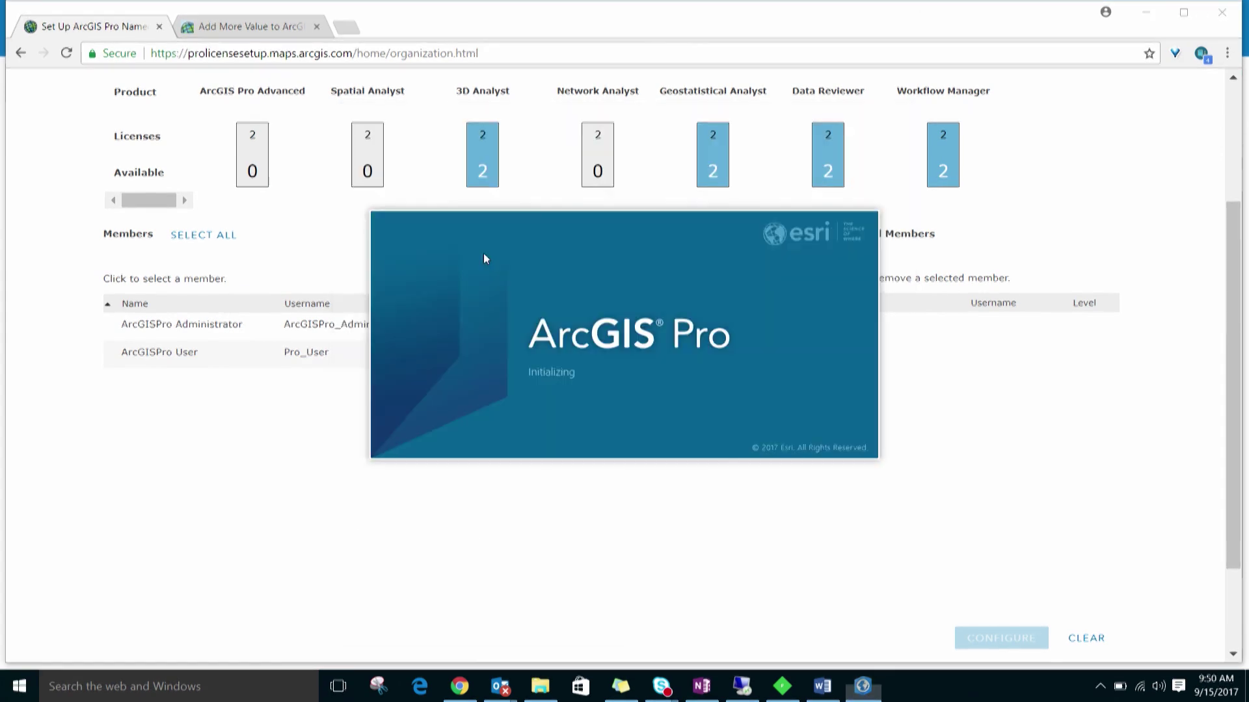